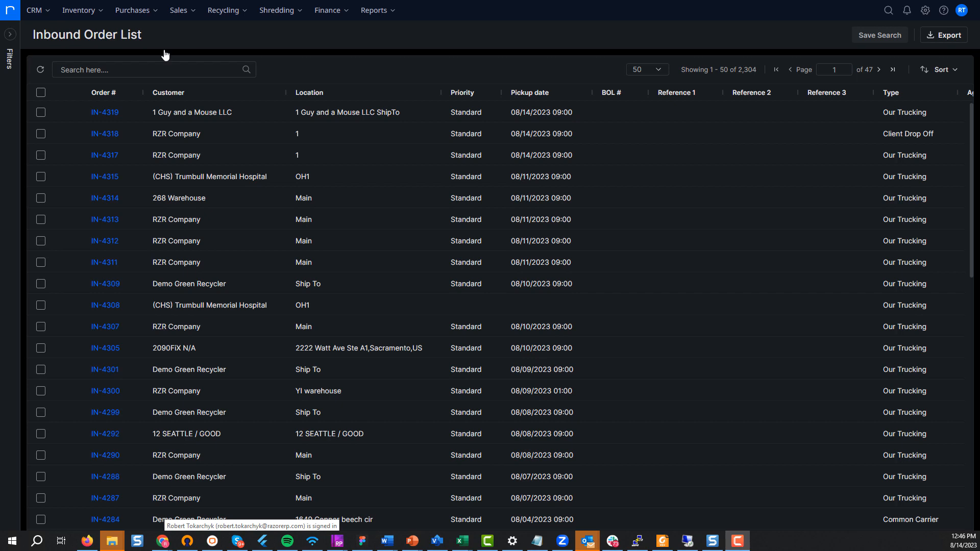
# - Show the filters for the inbound order list and pin them open beside the list
pyautogui.click(222, 16)
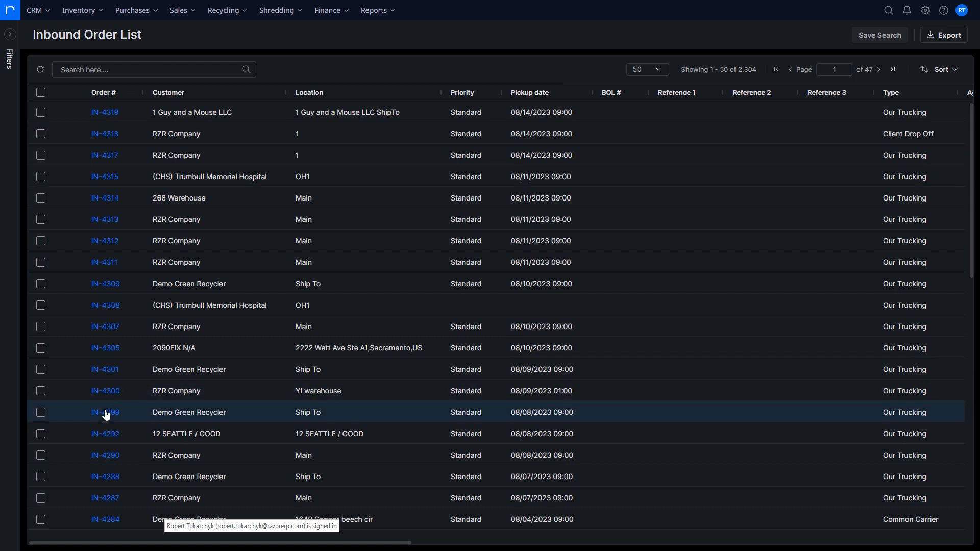
pyautogui.click(12, 36)
pyautogui.click(113, 34)
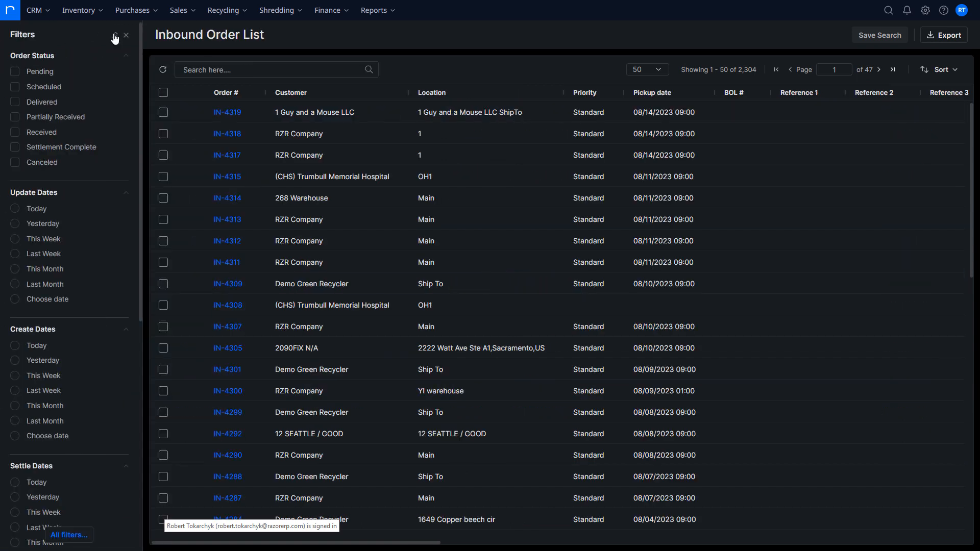
# - Review the inbound order list's columns and remove unneeded ones, including Reference 3
pyautogui.hscroll(10, 461, 242)
pyautogui.hscroll(10, 461, 242)
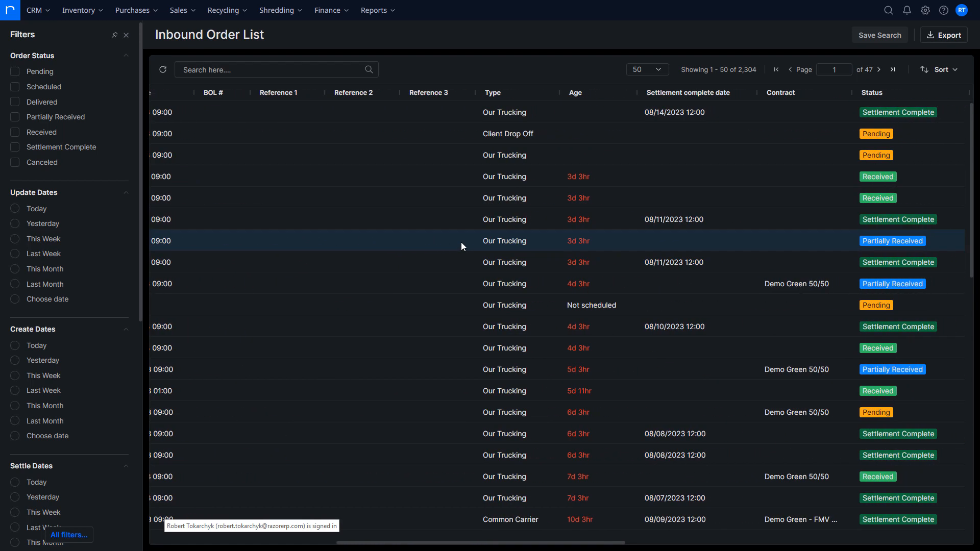
pyautogui.hscroll(1, 458, 241)
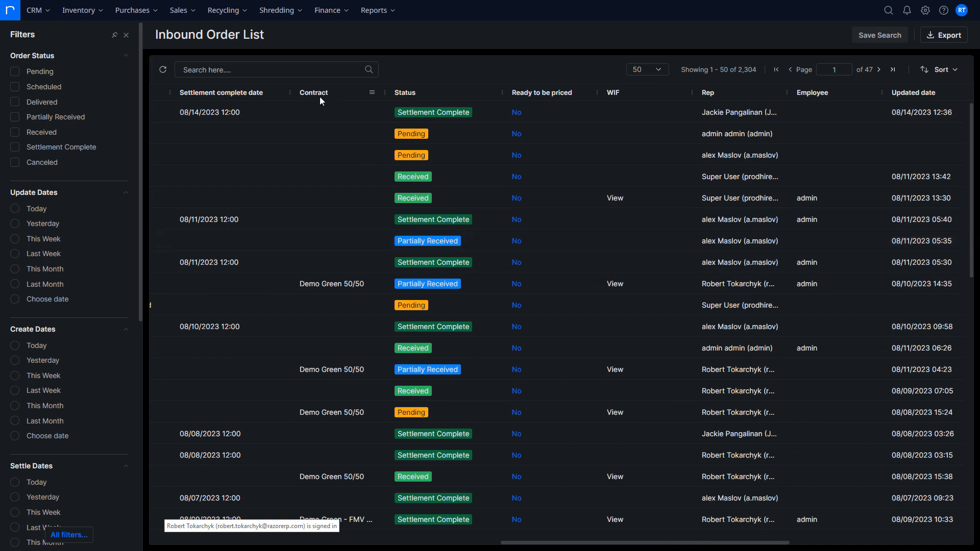
pyautogui.hscroll(-8, 305, 136)
pyautogui.moveTo(559, 93); pyautogui.dragTo(519, 55)
pyautogui.moveTo(345, 95); pyautogui.dragTo(472, 72)
pyautogui.hscroll(-10, 393, 260)
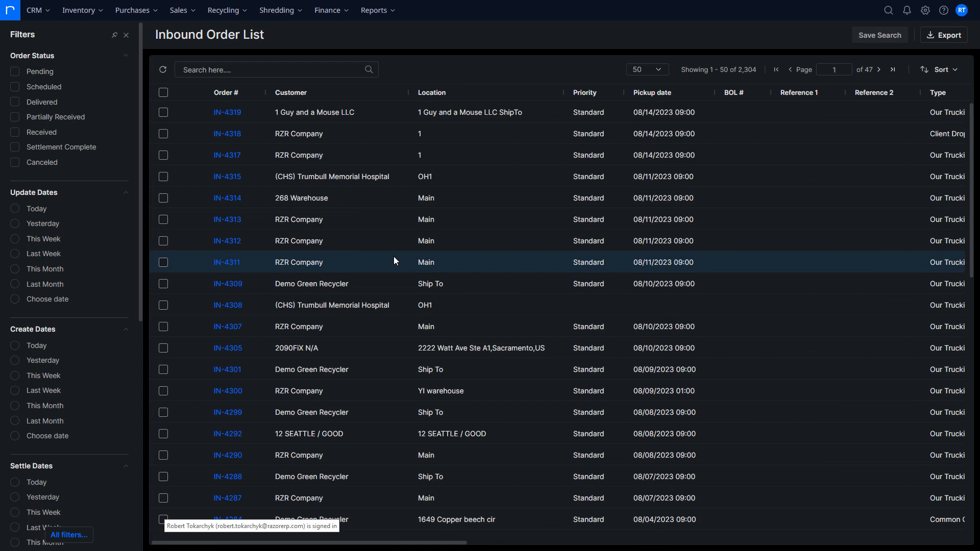
# - Filter the inbound orders to the Pending and Scheduled statuses and look through the matching orders
pyautogui.click(40, 77)
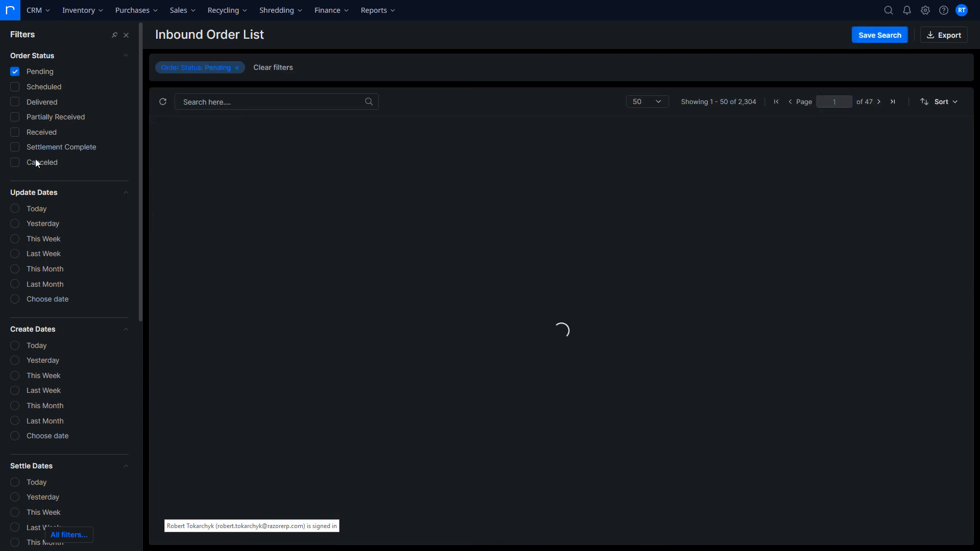
pyautogui.click(46, 88)
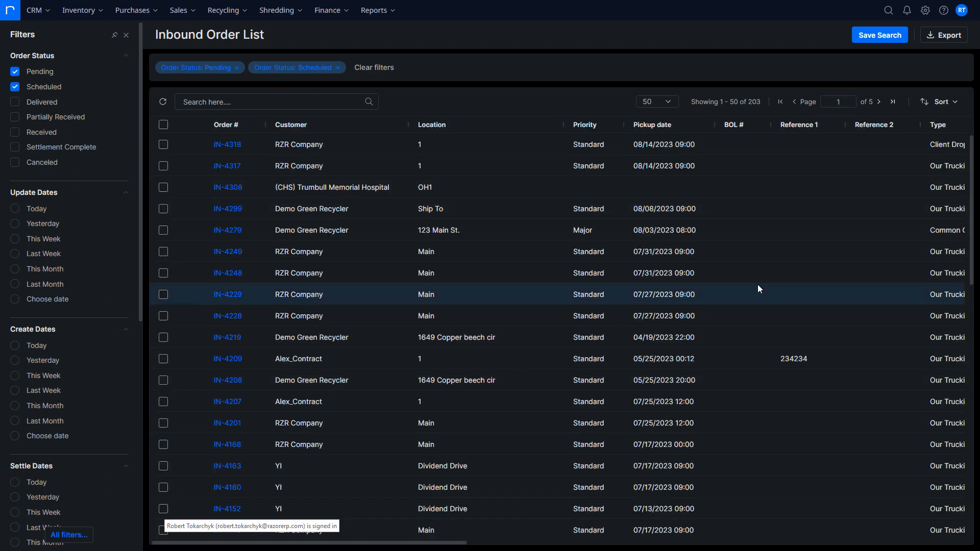
pyautogui.scroll(-4, 757, 284)
# - Try the Last Week and Today creation-date filters, and clear all filters from the order list
pyautogui.scroll(-5, 84, 377)
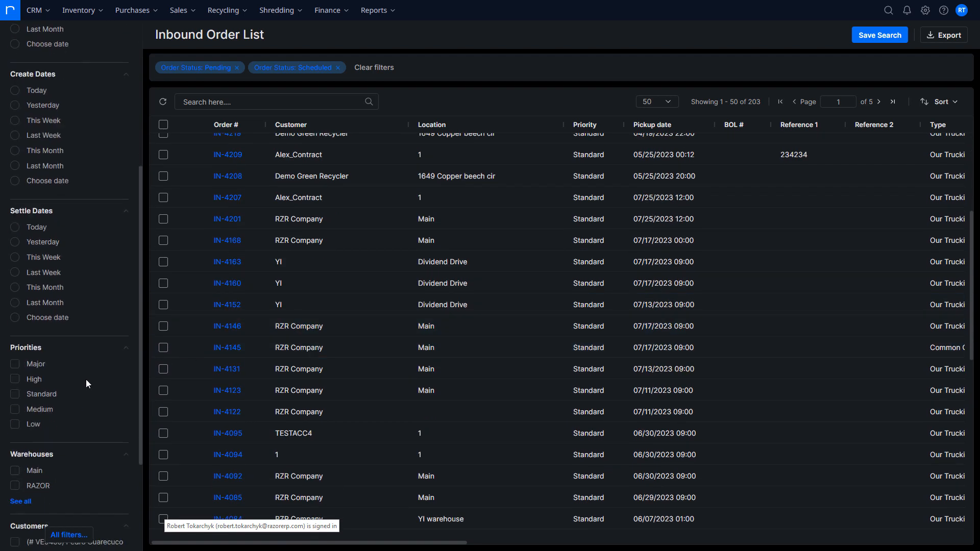
pyautogui.click(51, 135)
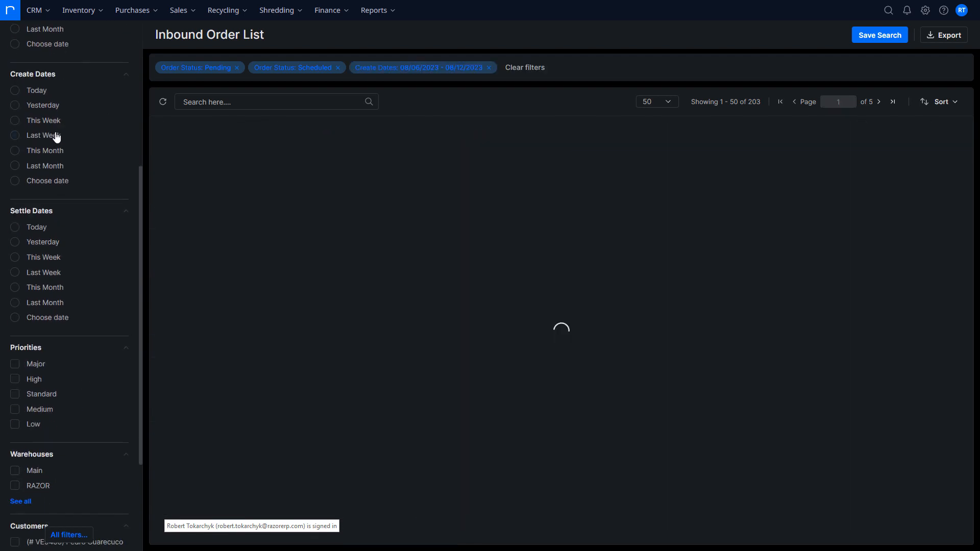
pyautogui.click(50, 91)
pyautogui.click(30, 92)
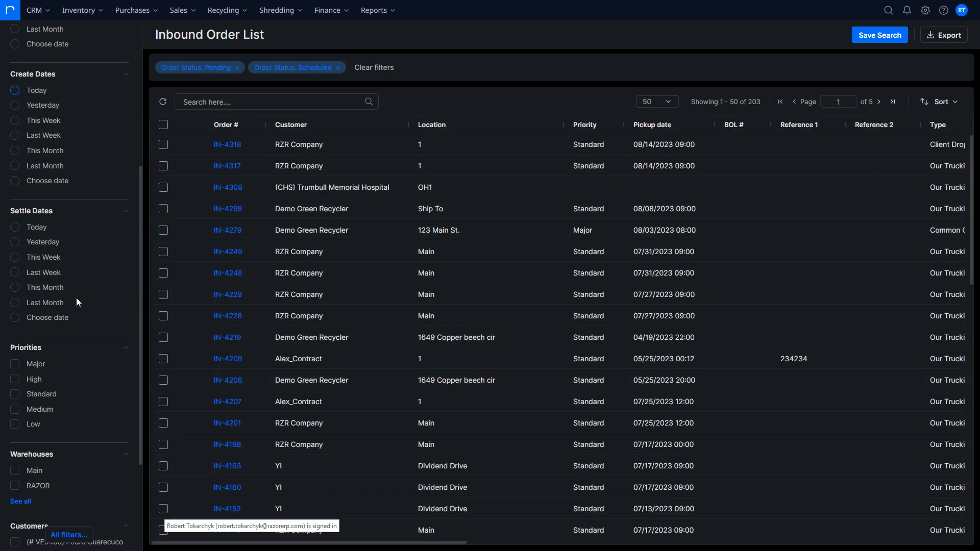
pyautogui.scroll(5, 77, 302)
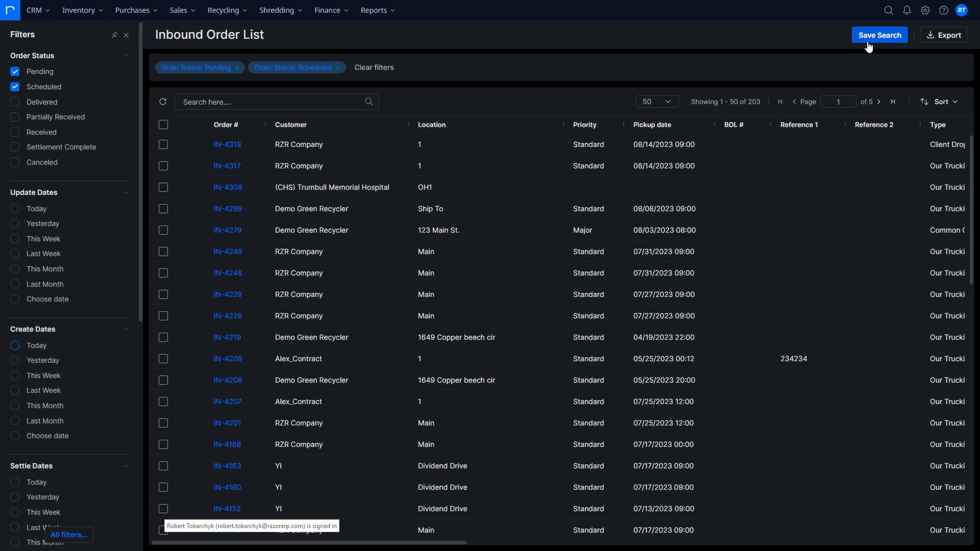
pyautogui.click(373, 69)
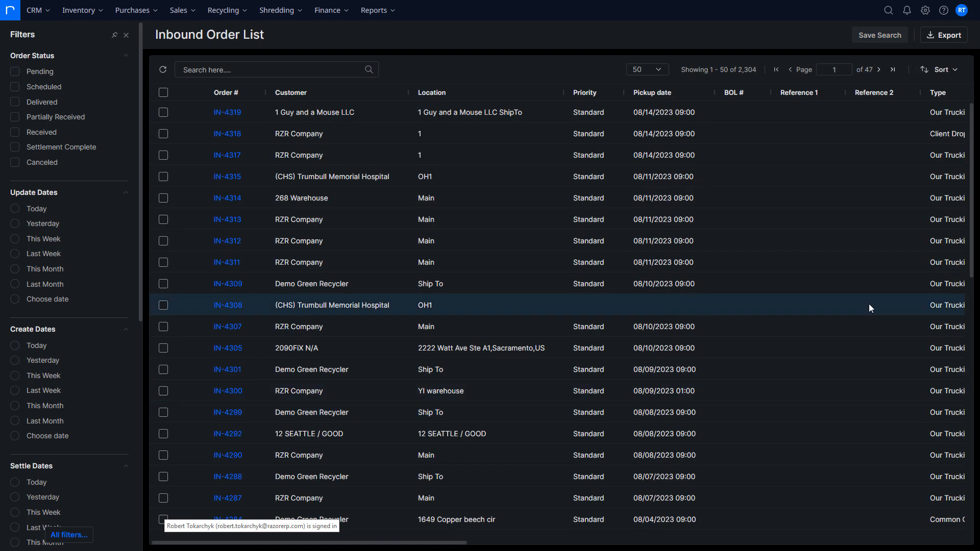
# - Filter the inbound orders to Pending, Scheduled and Delivered statuses with update dates in This Month
pyautogui.click(35, 72)
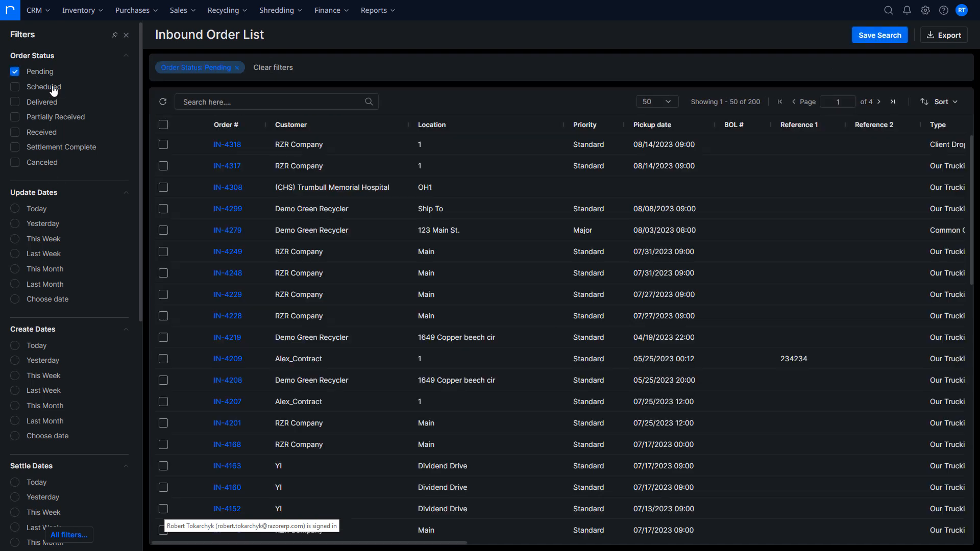
pyautogui.click(48, 88)
pyautogui.click(47, 100)
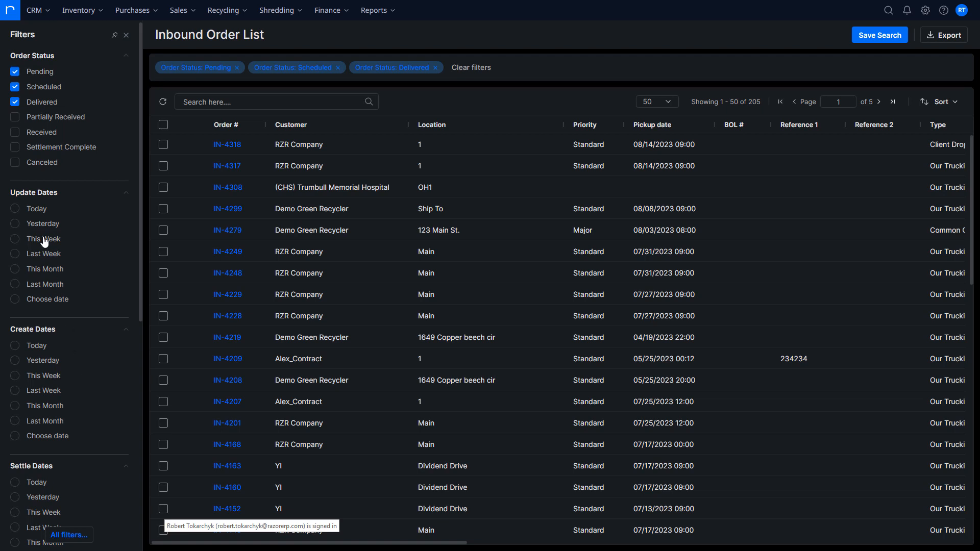
pyautogui.click(44, 272)
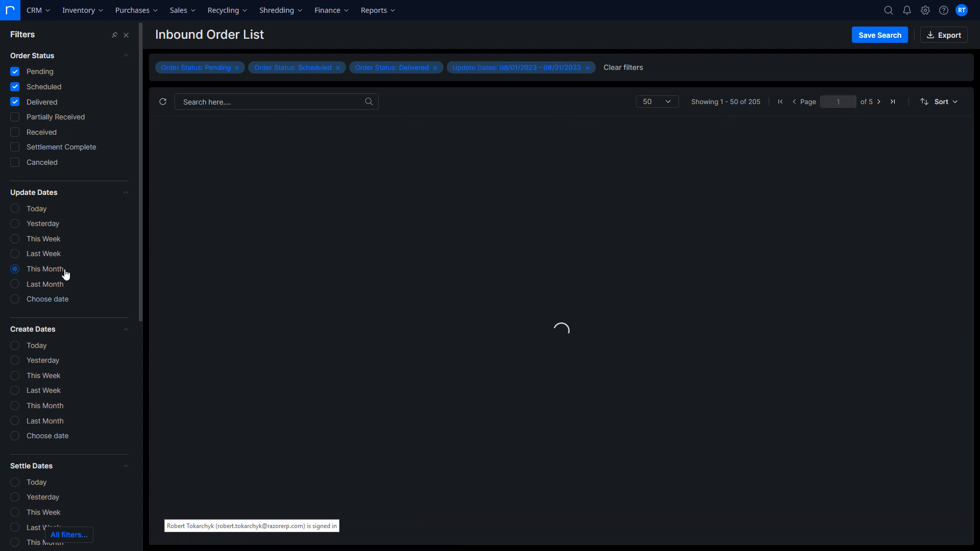
# - Save the filtered list as a new favorite search named "IN - Pending the Last Month"
pyautogui.click(895, 36)
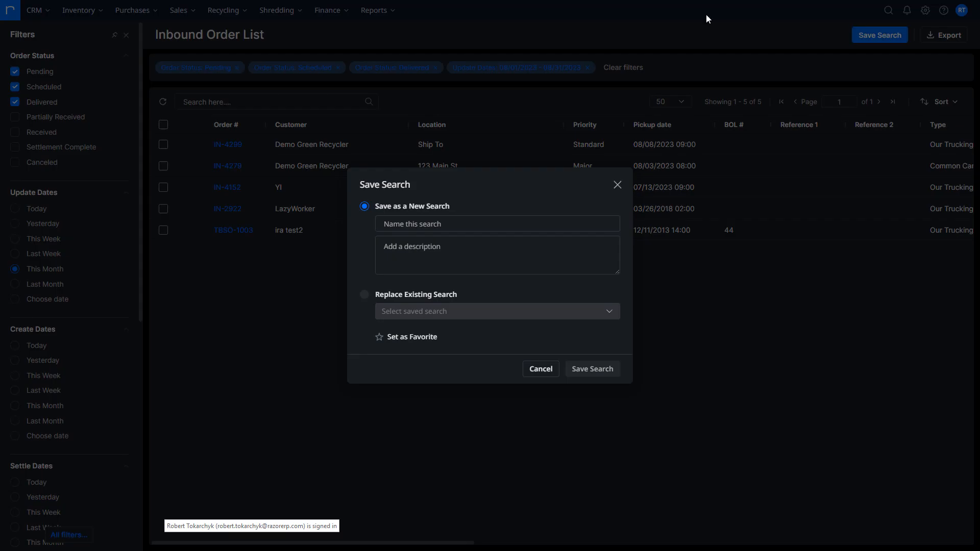
pyautogui.click(457, 223)
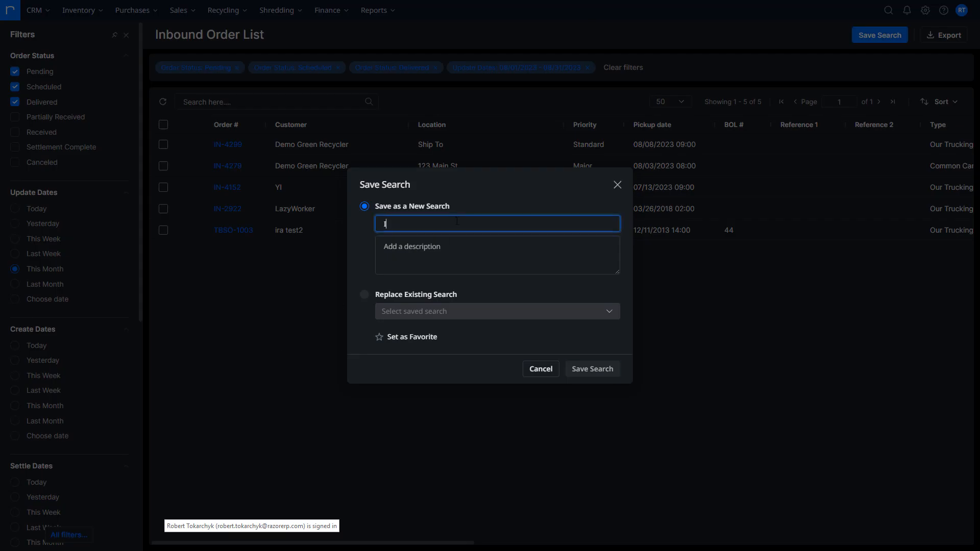
pyautogui.write('IN - PEndin')
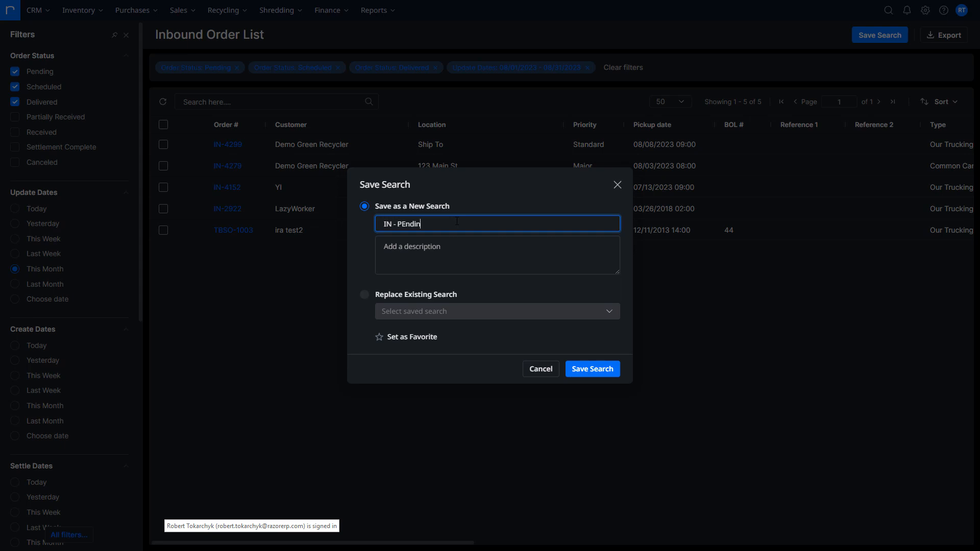
pyautogui.write('g the Last Month')
pyautogui.rightClick(420, 225)
pyautogui.click(449, 234)
pyautogui.click(396, 337)
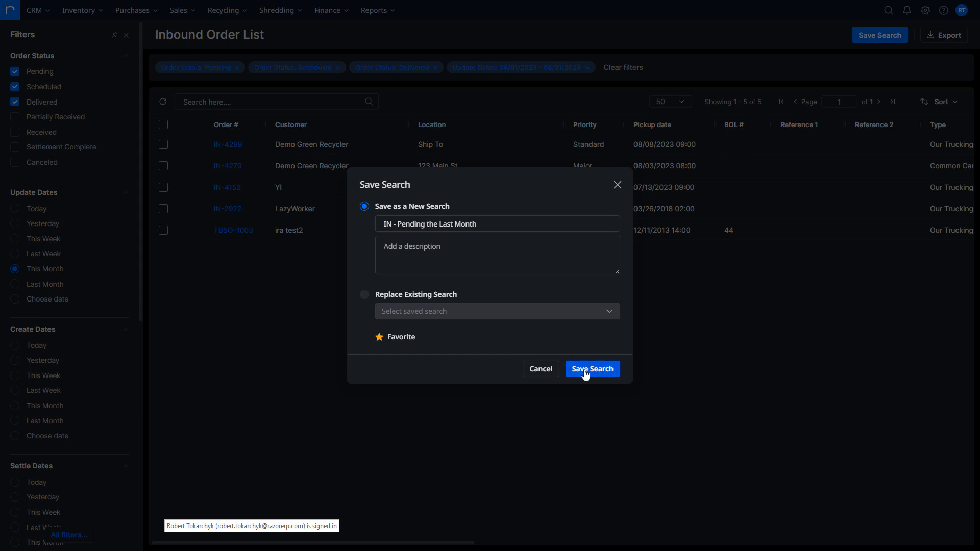
pyautogui.click(587, 369)
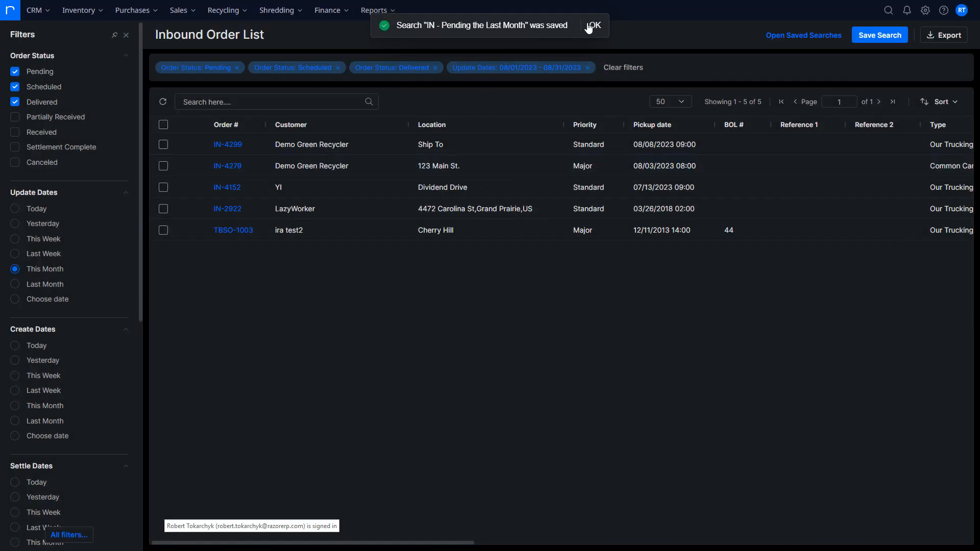
pyautogui.click(593, 27)
# - Reset the inbound order list and apply the saved search "IN - Pending the Last Month"
pyautogui.rightClick(436, 1)
pyautogui.click(481, 49)
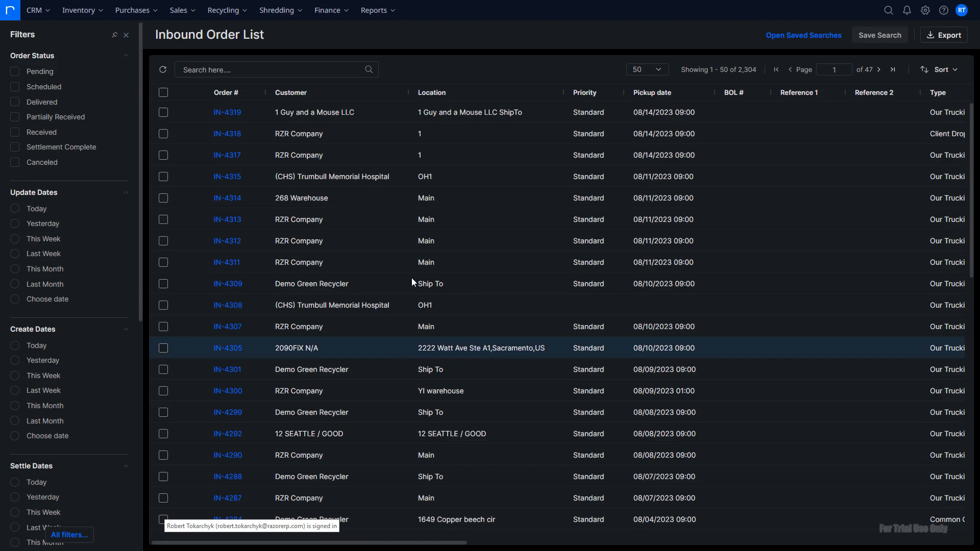
pyautogui.click(812, 36)
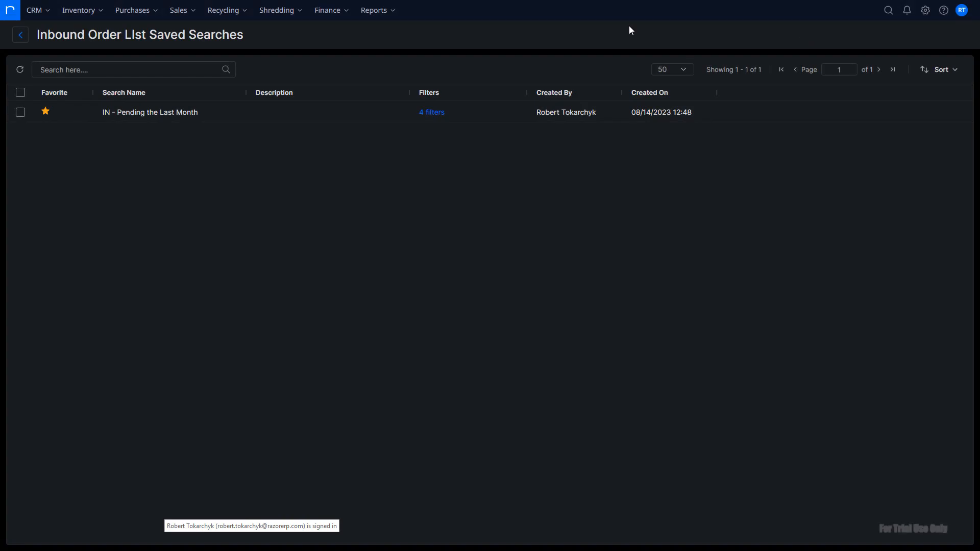
pyautogui.click(149, 117)
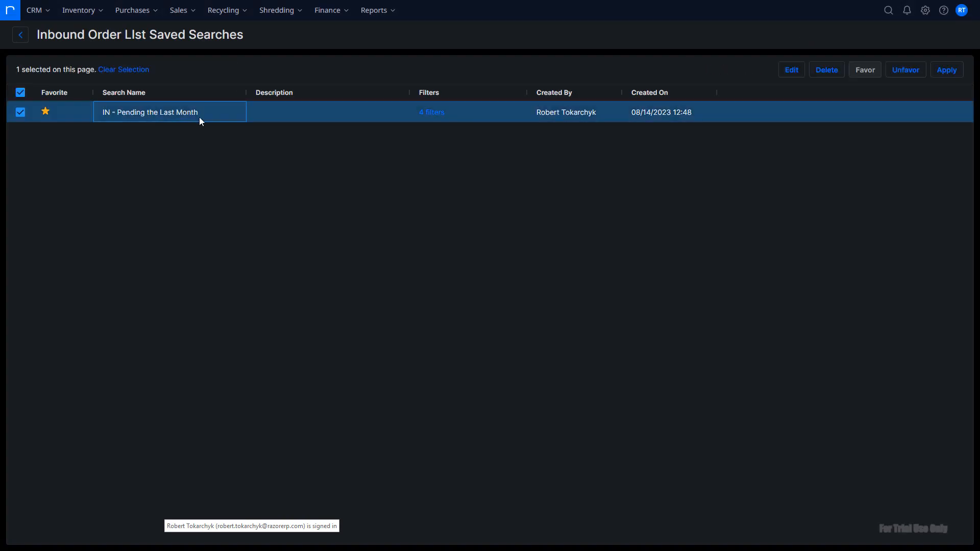
pyautogui.click(944, 70)
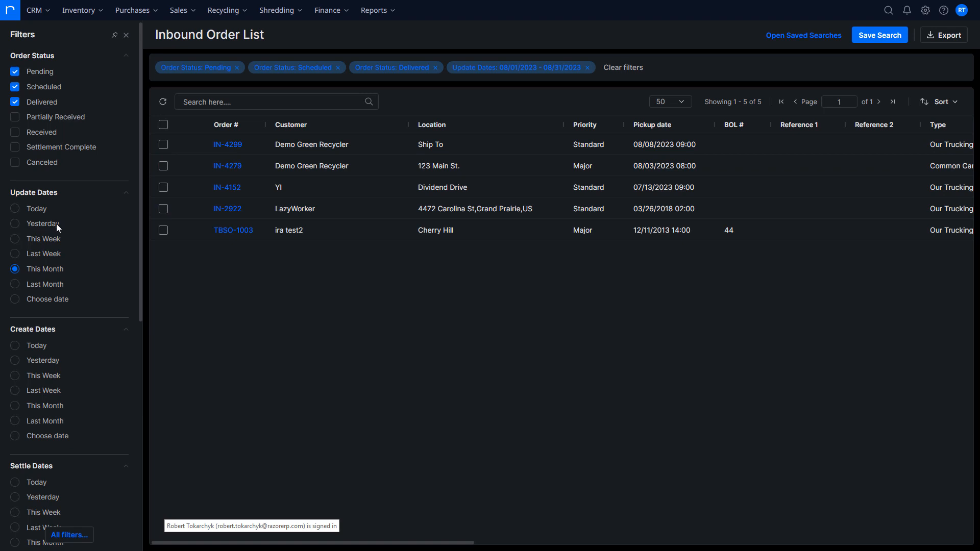
# - Try selecting three customers in the full customer filter, including (CHS) Western Arizona Regional Medical and __Test_acc2, and discard the selection
pyautogui.scroll(-5, 69, 243)
pyautogui.scroll(-3, 69, 451)
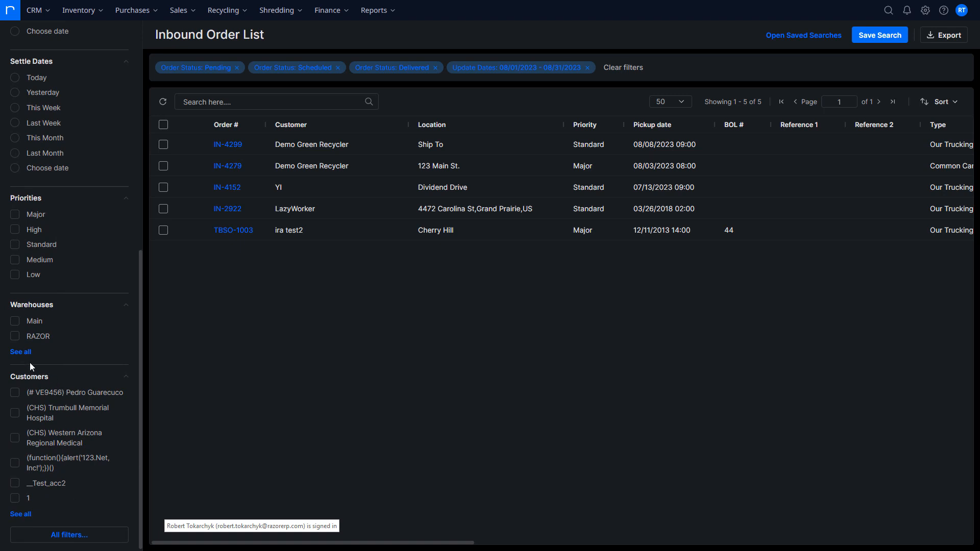
pyautogui.click(18, 515)
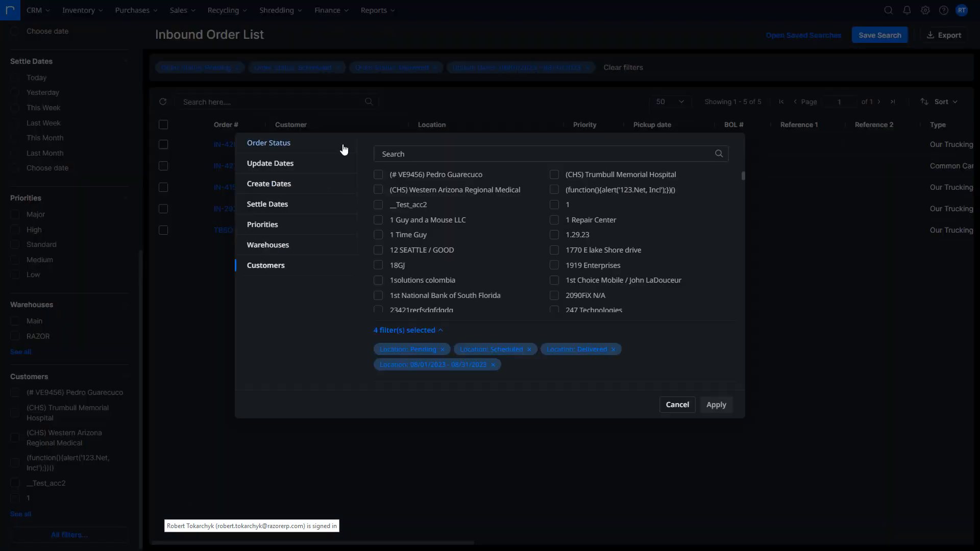
pyautogui.click(430, 155)
pyautogui.click(426, 175)
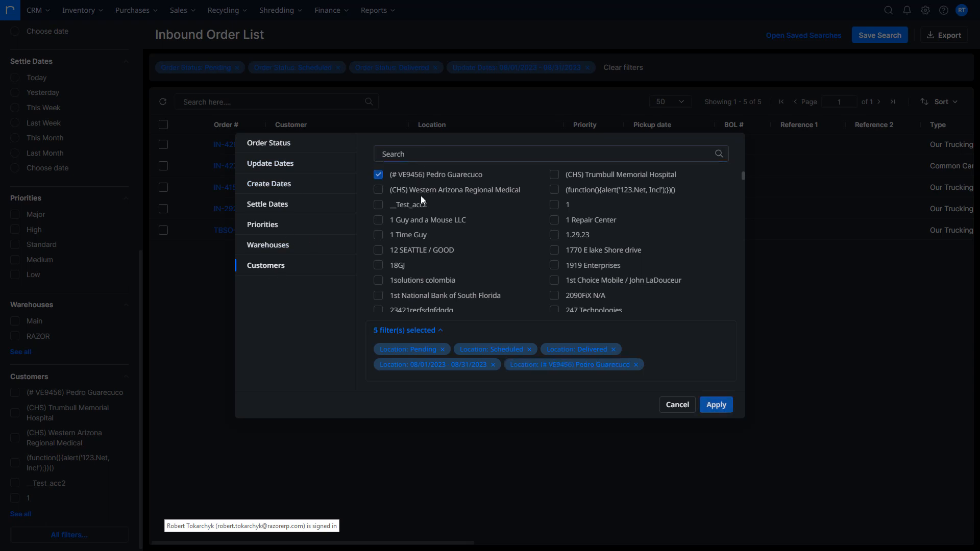
pyautogui.click(394, 203)
pyautogui.click(392, 192)
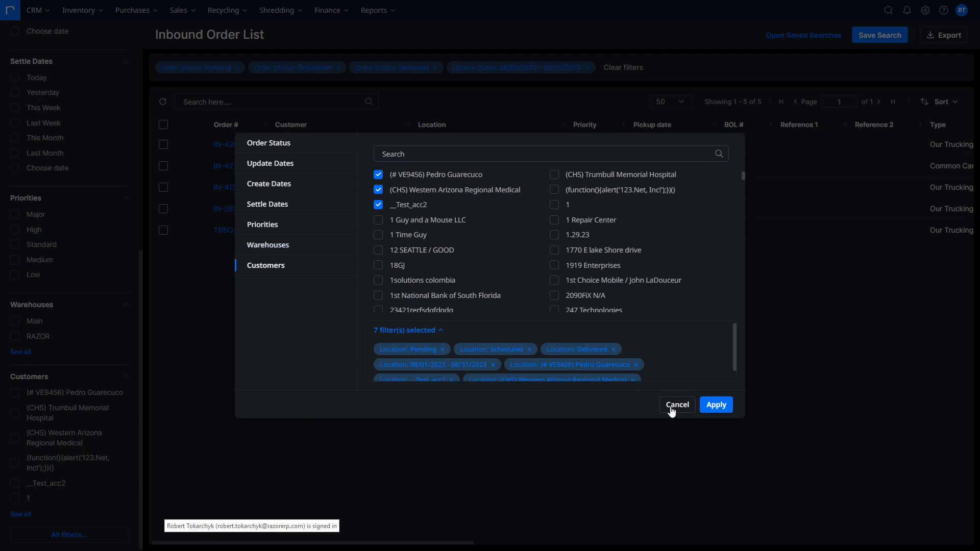
pyautogui.click(678, 406)
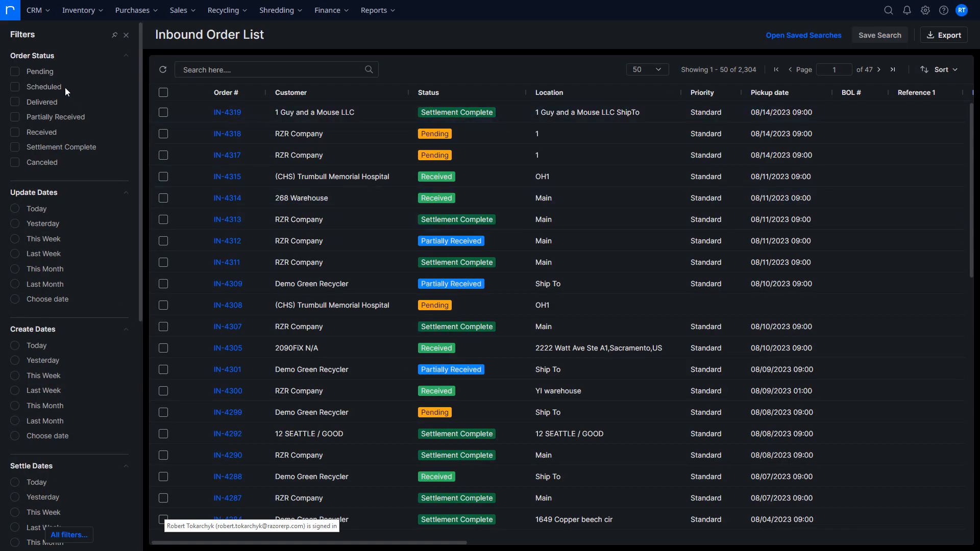
# - Filter the inbound orders to Pending, Scheduled and Delivered statuses, and select the first listed order
pyautogui.click(51, 74)
pyautogui.click(44, 86)
pyautogui.click(43, 101)
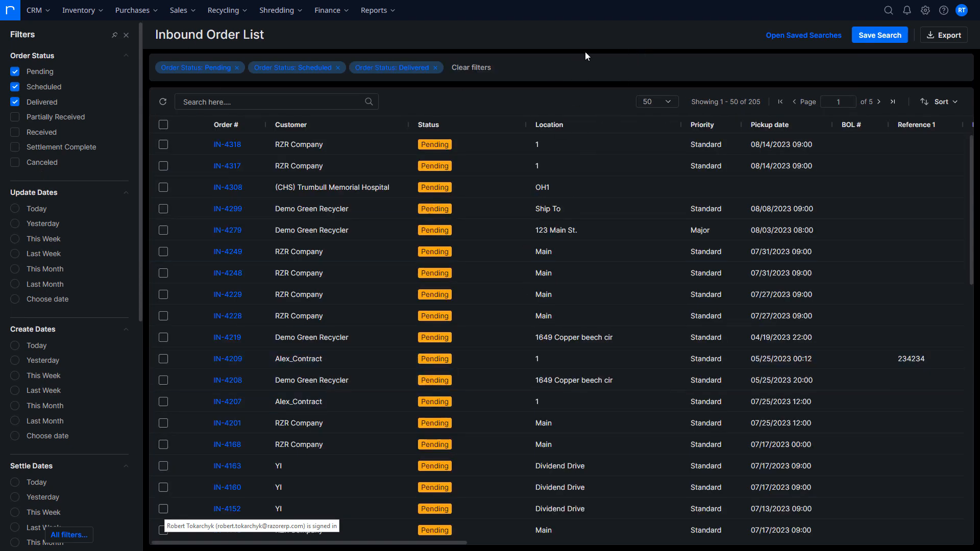
pyautogui.click(179, 148)
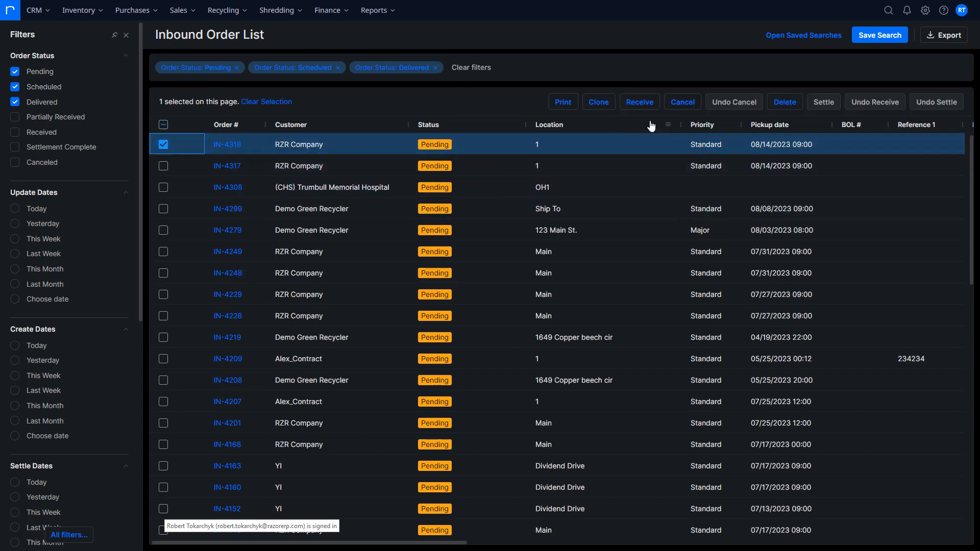
# - Open the print options for the selected order and choose the Inbound/Quote Customer report
pyautogui.click(563, 102)
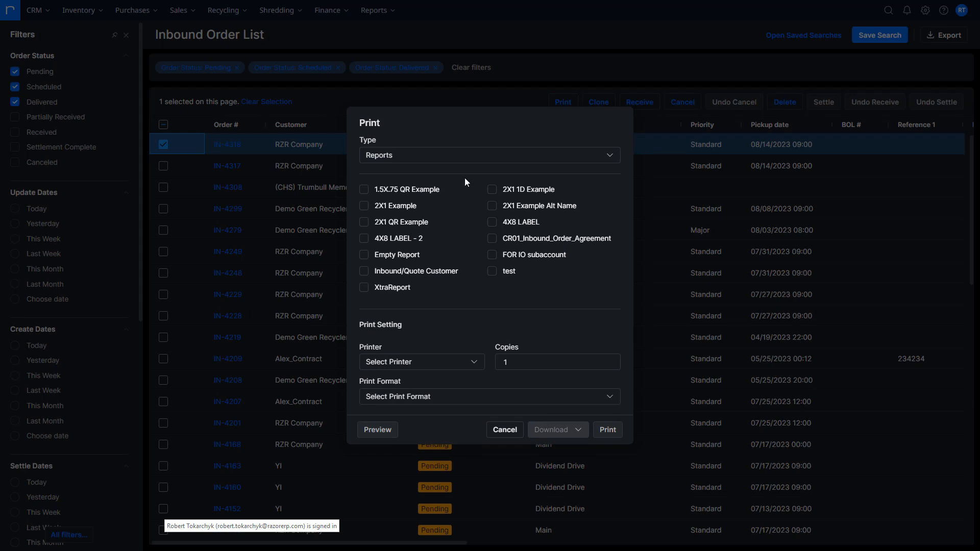
pyautogui.click(462, 153)
pyautogui.click(462, 154)
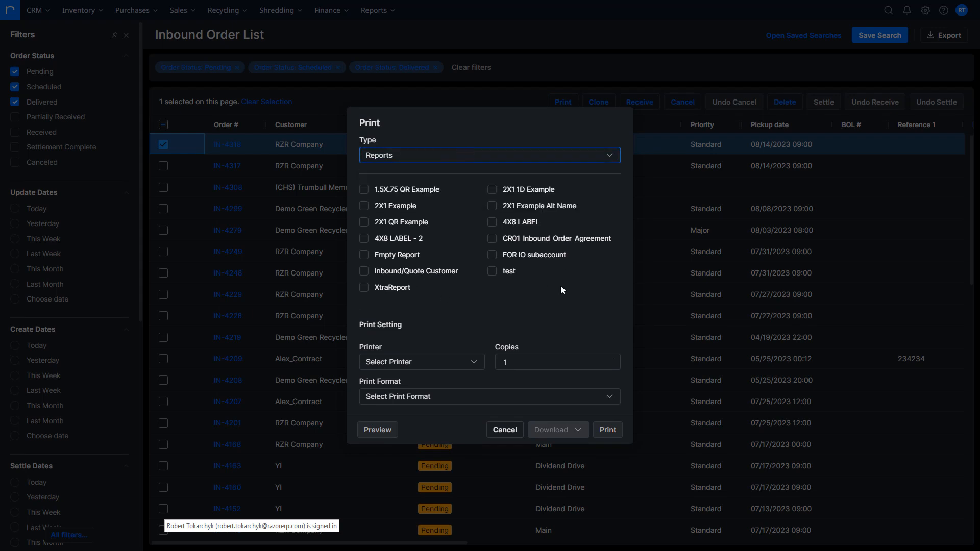
pyautogui.click(434, 273)
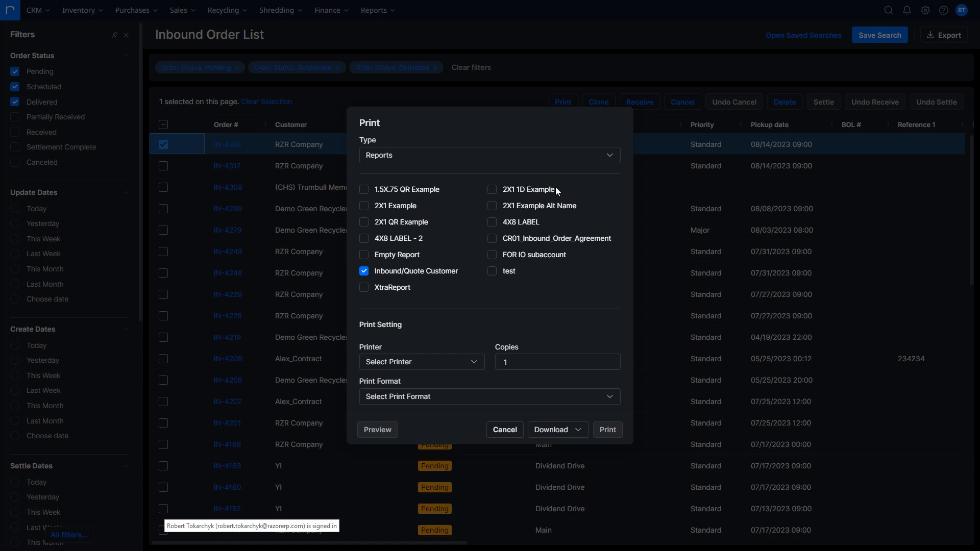
# - Set the printer to 4X8 - BOHOUSE - ZT230 and the print format to PDF
pyautogui.click(404, 362)
pyautogui.click(403, 384)
pyautogui.click(460, 397)
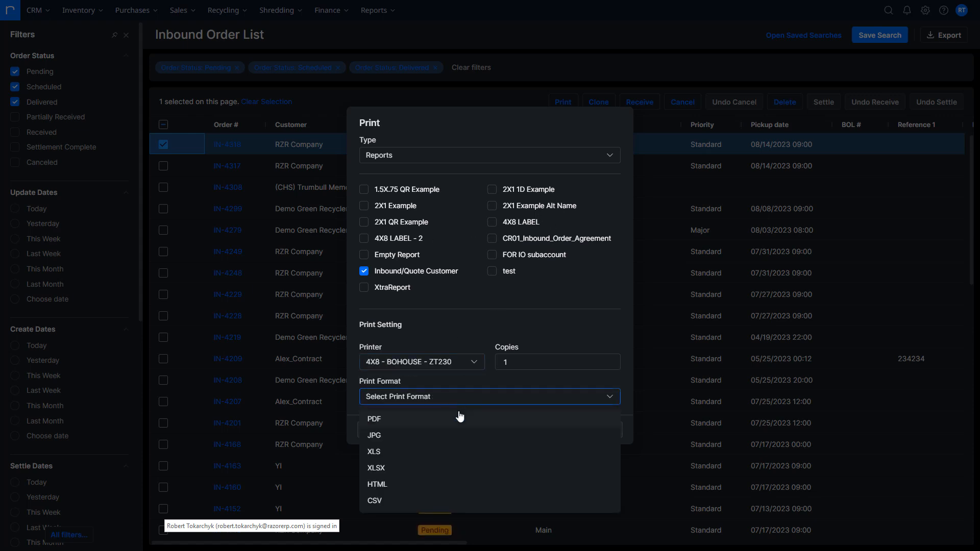
pyautogui.click(438, 418)
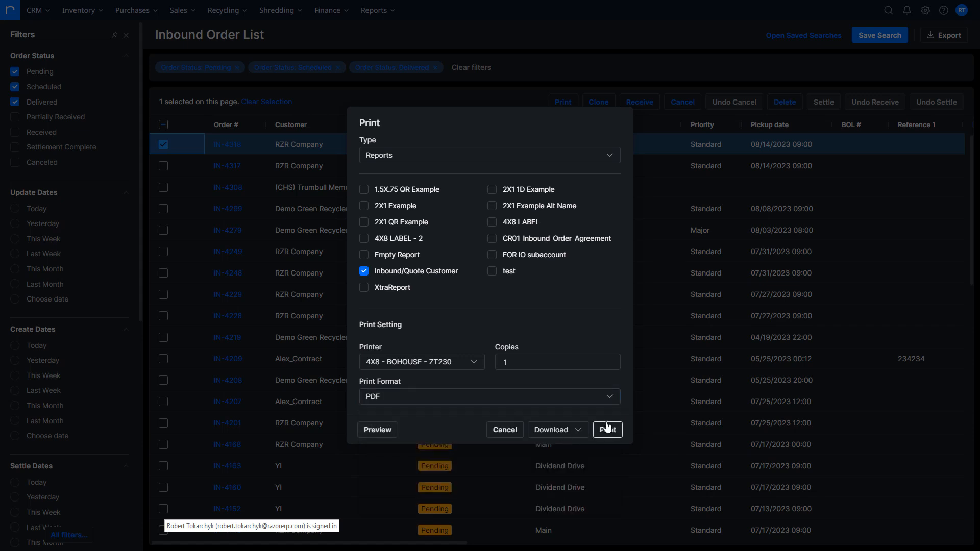
# - Set up 5 copies of the 4x6 label for the selected order, and close the print options without printing
pyautogui.click(498, 158)
pyautogui.click(403, 194)
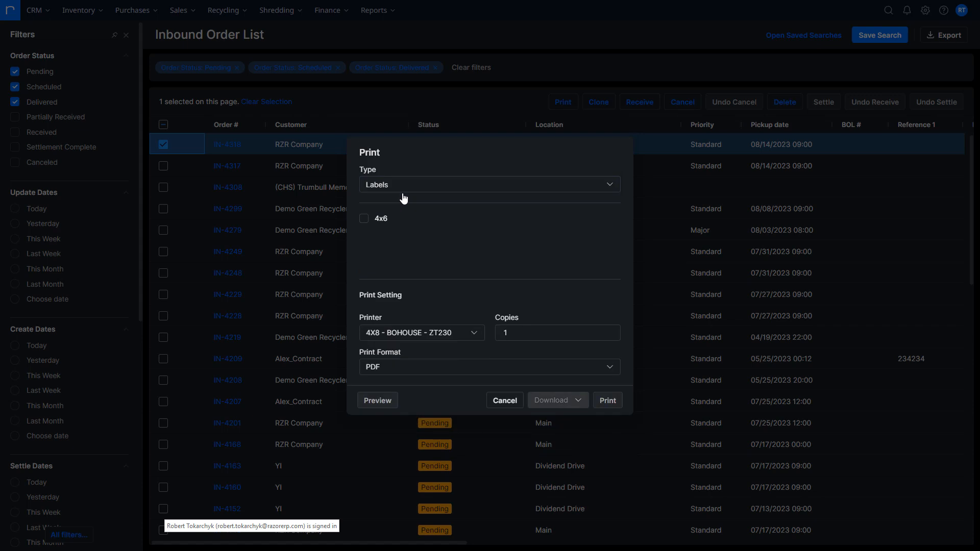
pyautogui.click(382, 220)
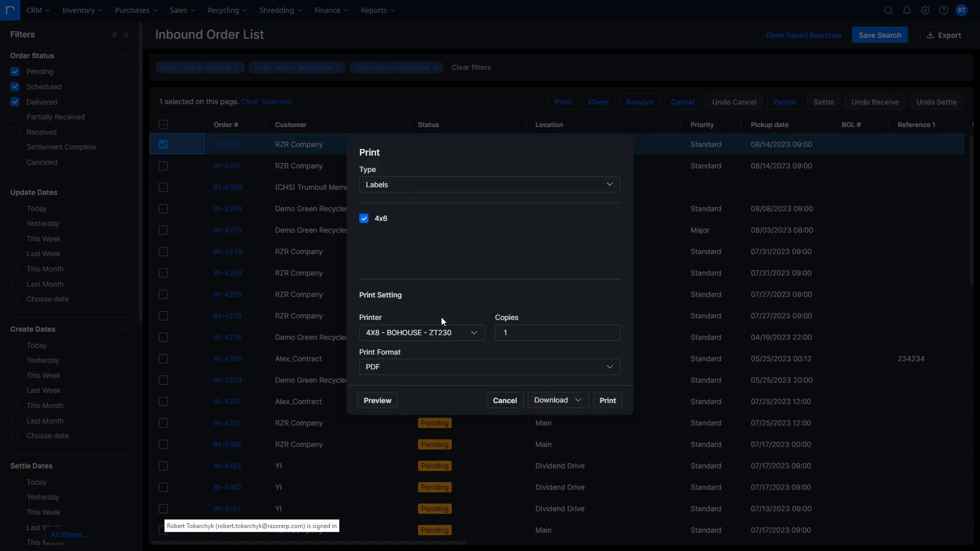
pyautogui.click(506, 333)
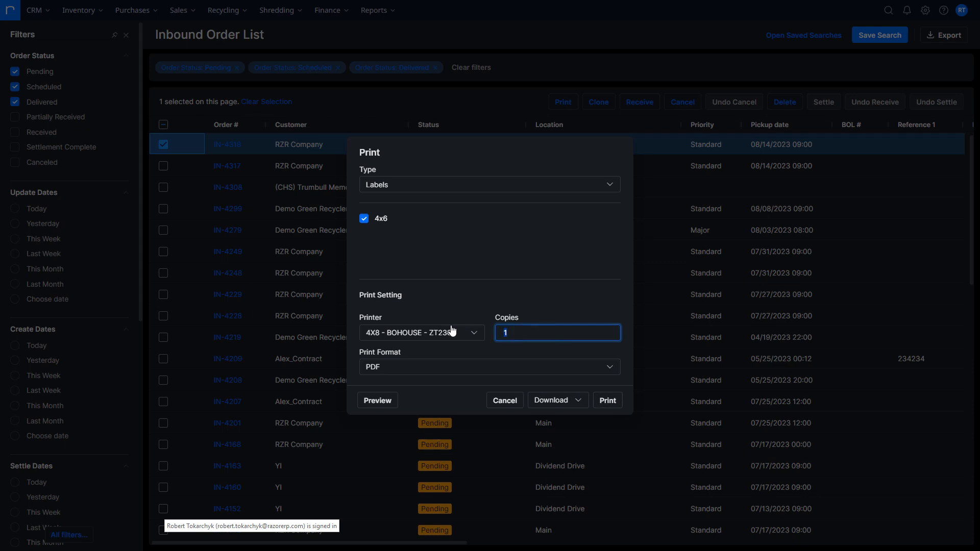
pyautogui.write('5')
pyautogui.click(661, 71)
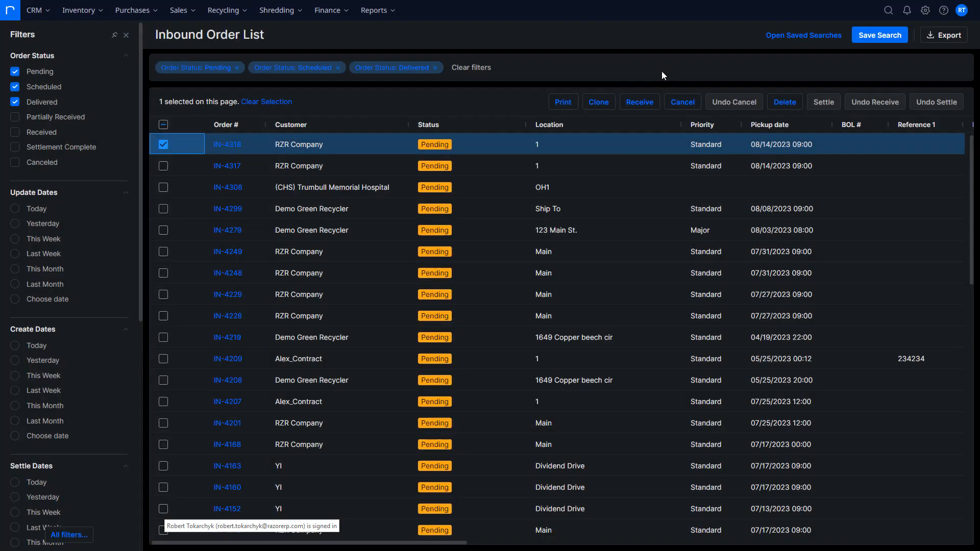